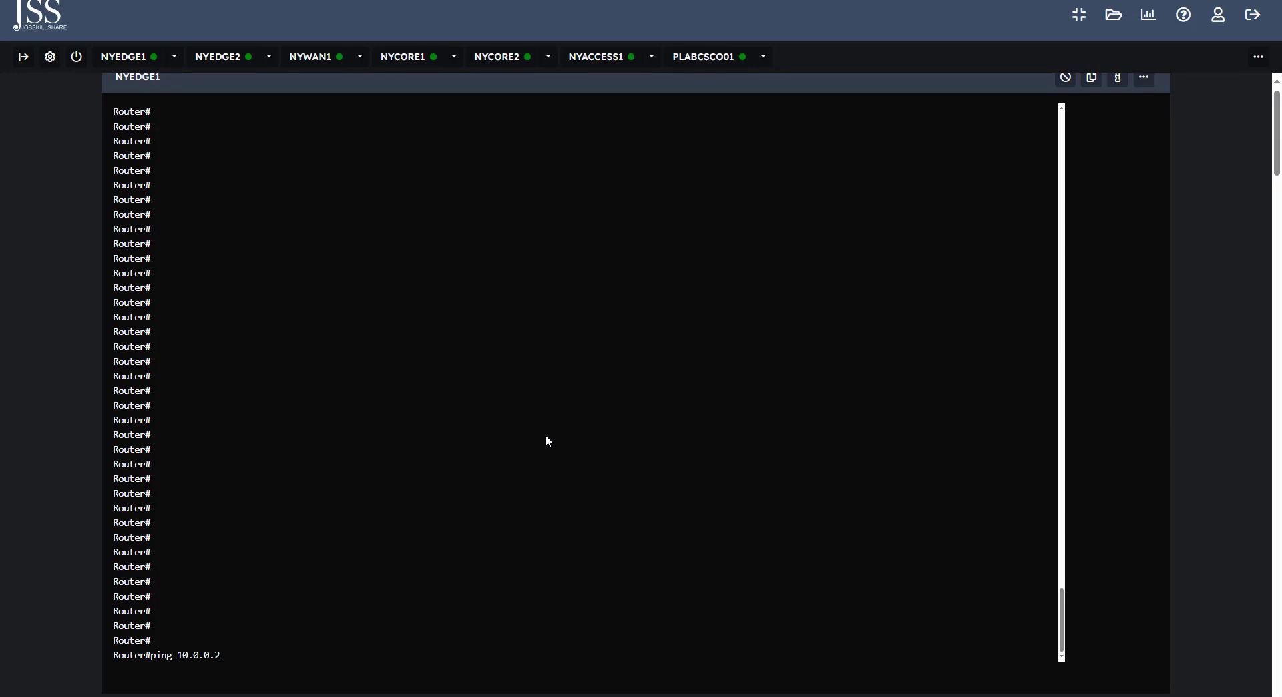
- Ping across the link: 10.0.0.2 from NYEDGE1, then 10.0.0.1 from NYEDGE2 in enable mode
key(Return)
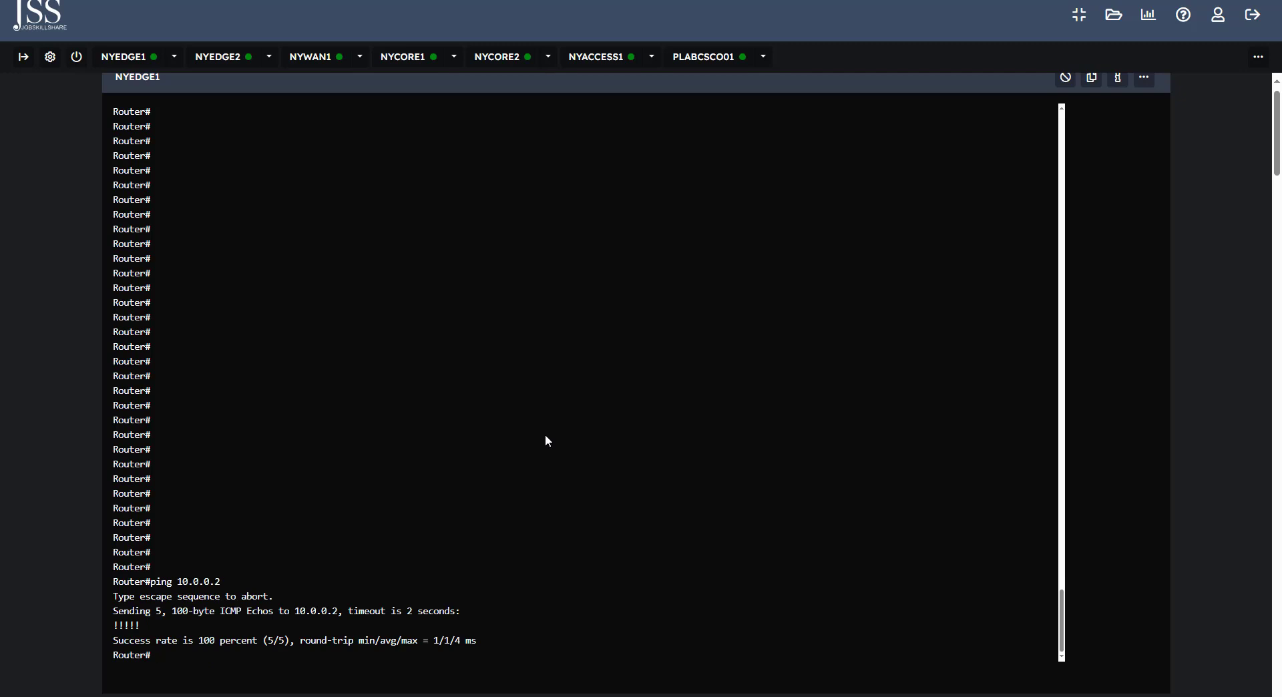
click(221, 59)
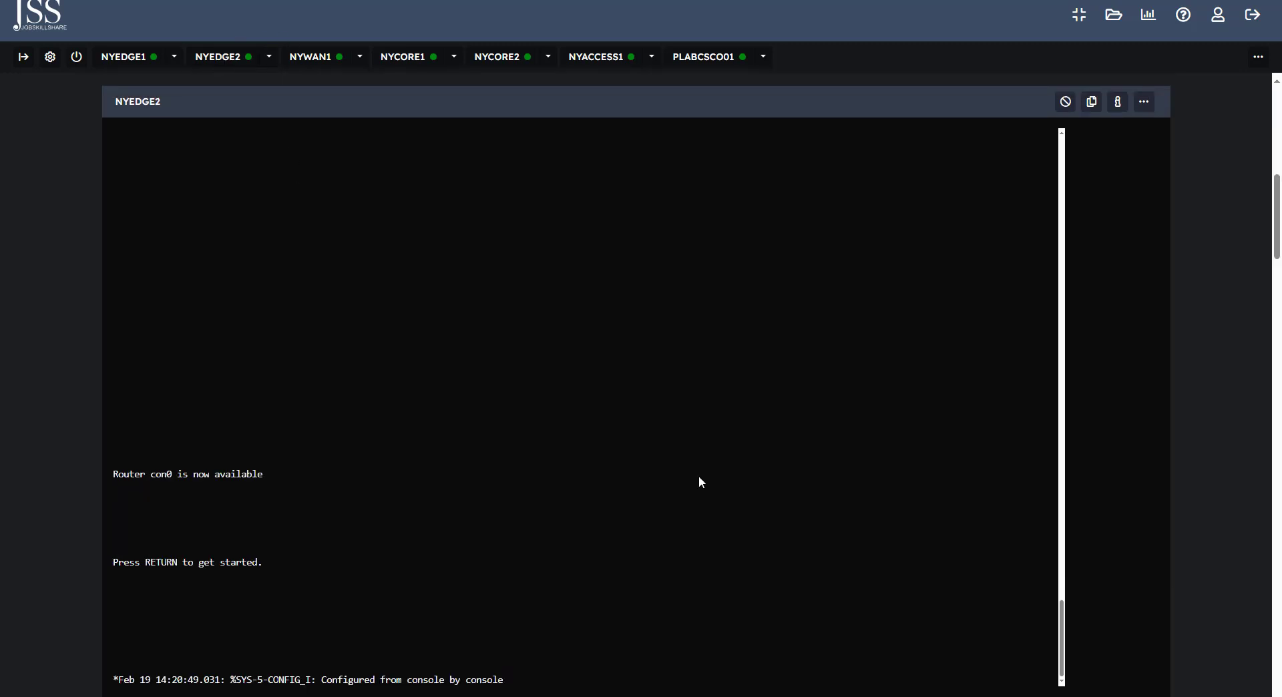
key(Return)
key(Return)
key(Return)
key(Return)
key(Return)
text(en)
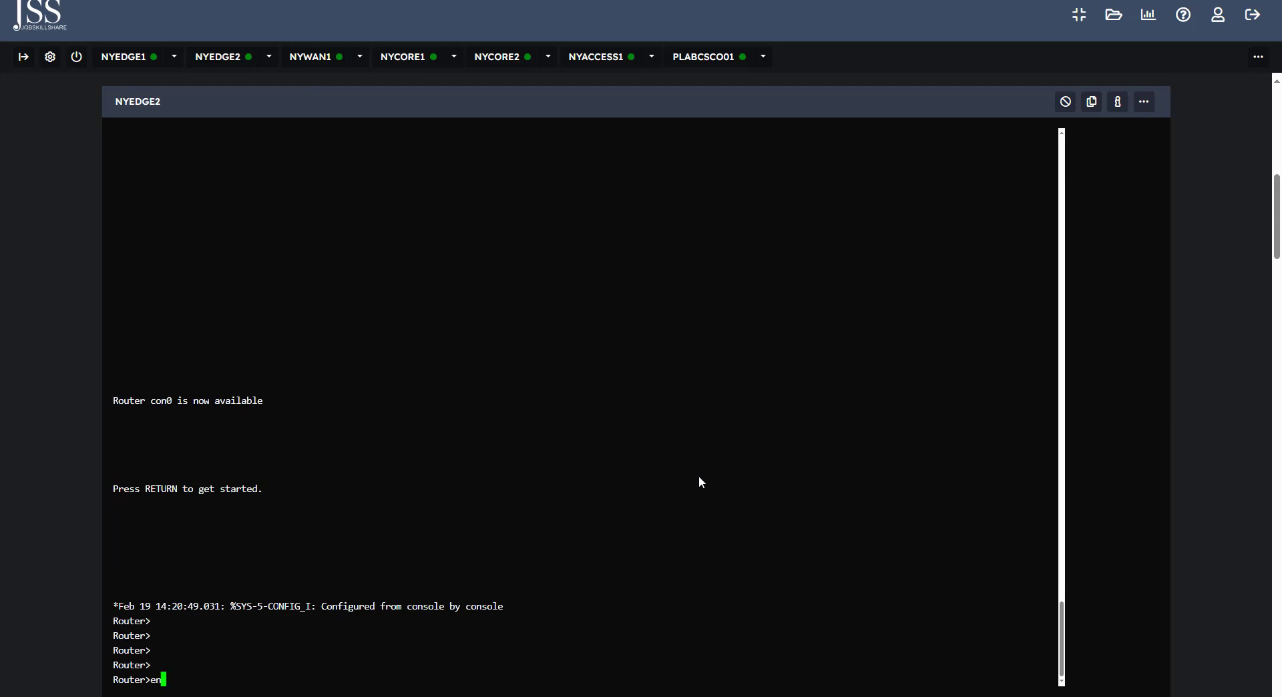
key(Tab)
key(Return)
text(ping 10.0)
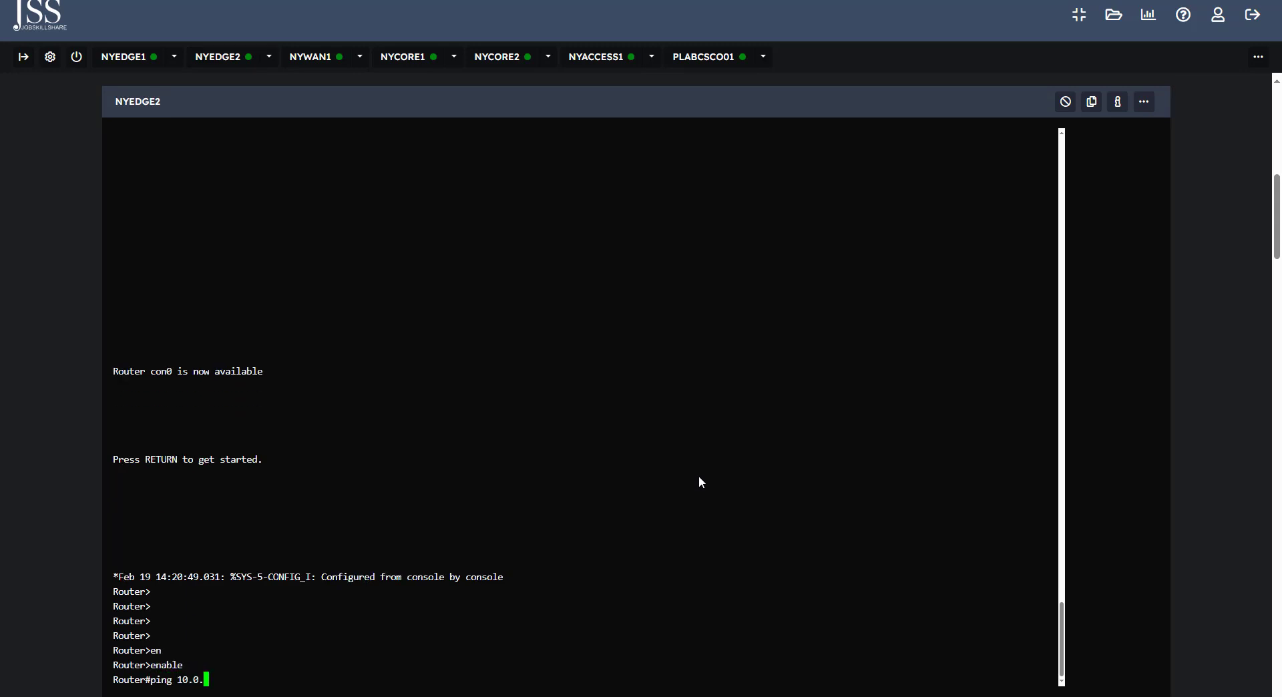
text(.0.1)
key(Return)
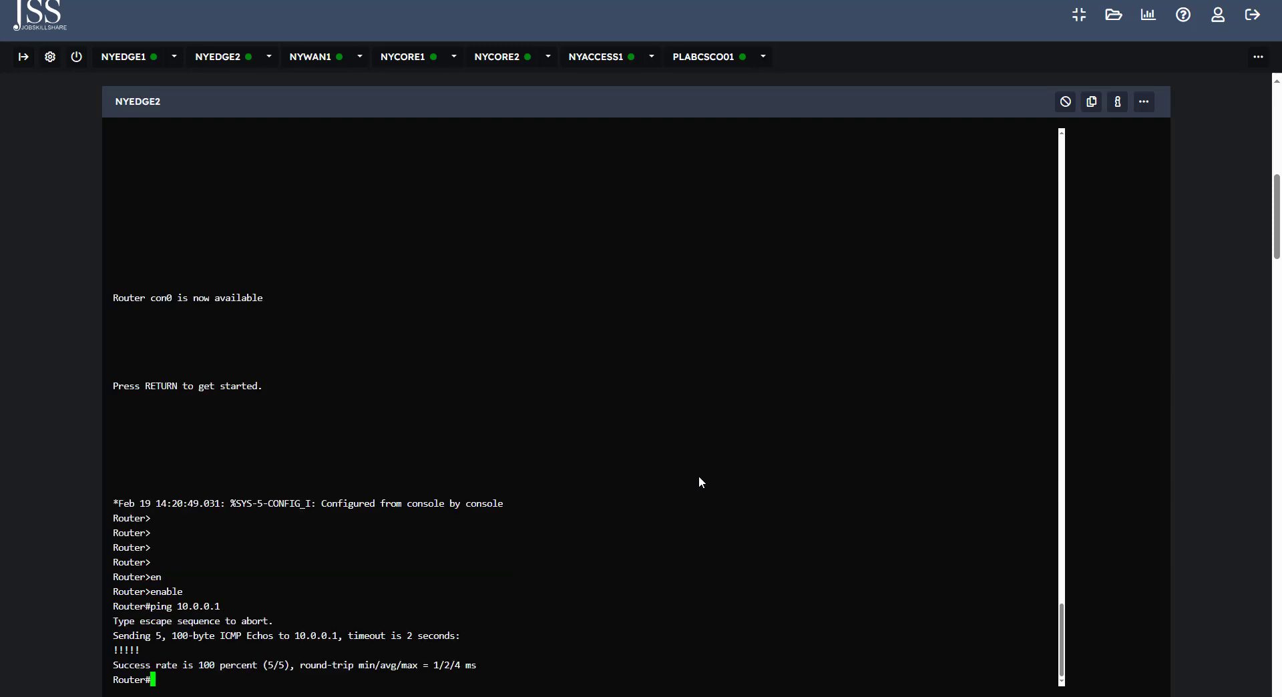
- Ping the remote loopbacks, 20.0.0.1 from NYEDGE1 and 30.0.0.1 from NYEDGE2, which fail
click(131, 56)
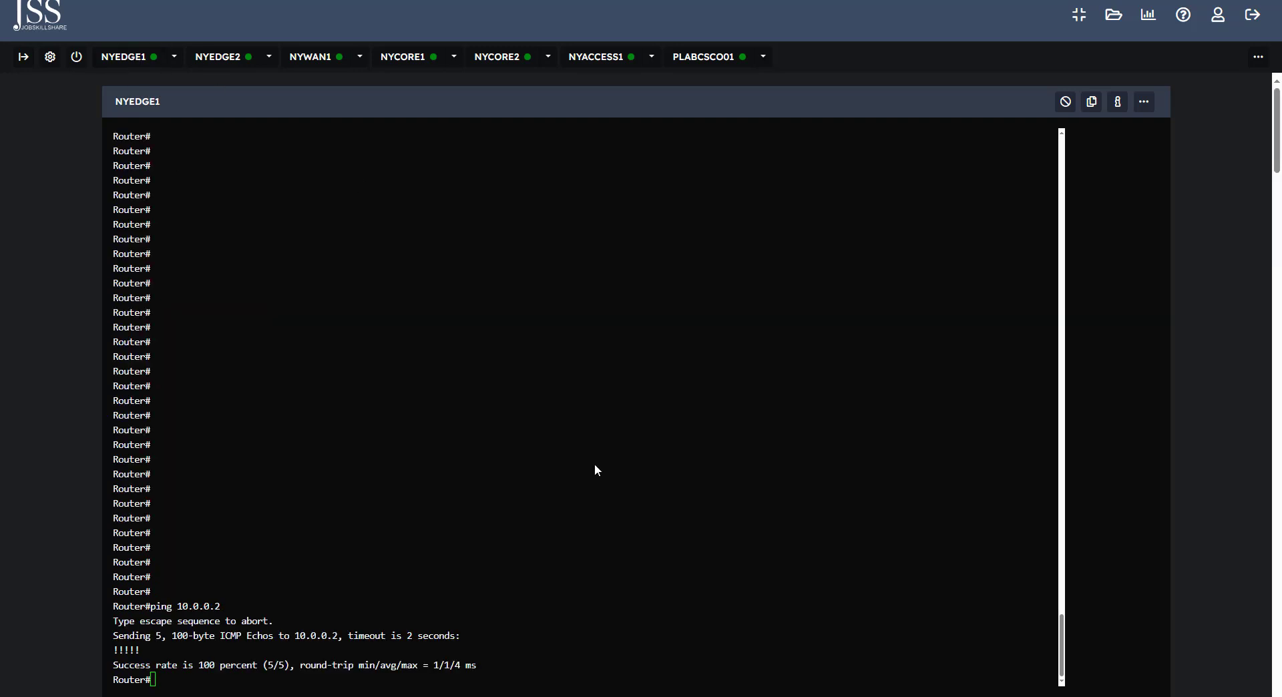
text(ping 20.0.0.1)
key(Return)
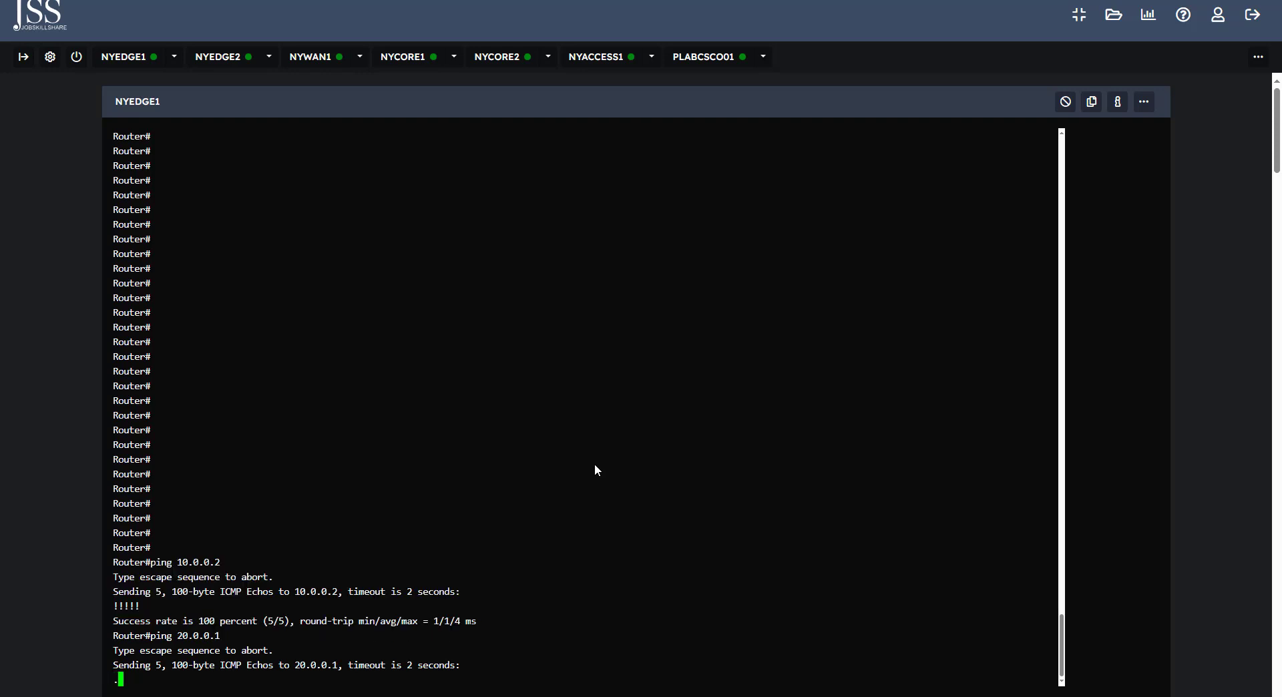
click(219, 55)
text(p)
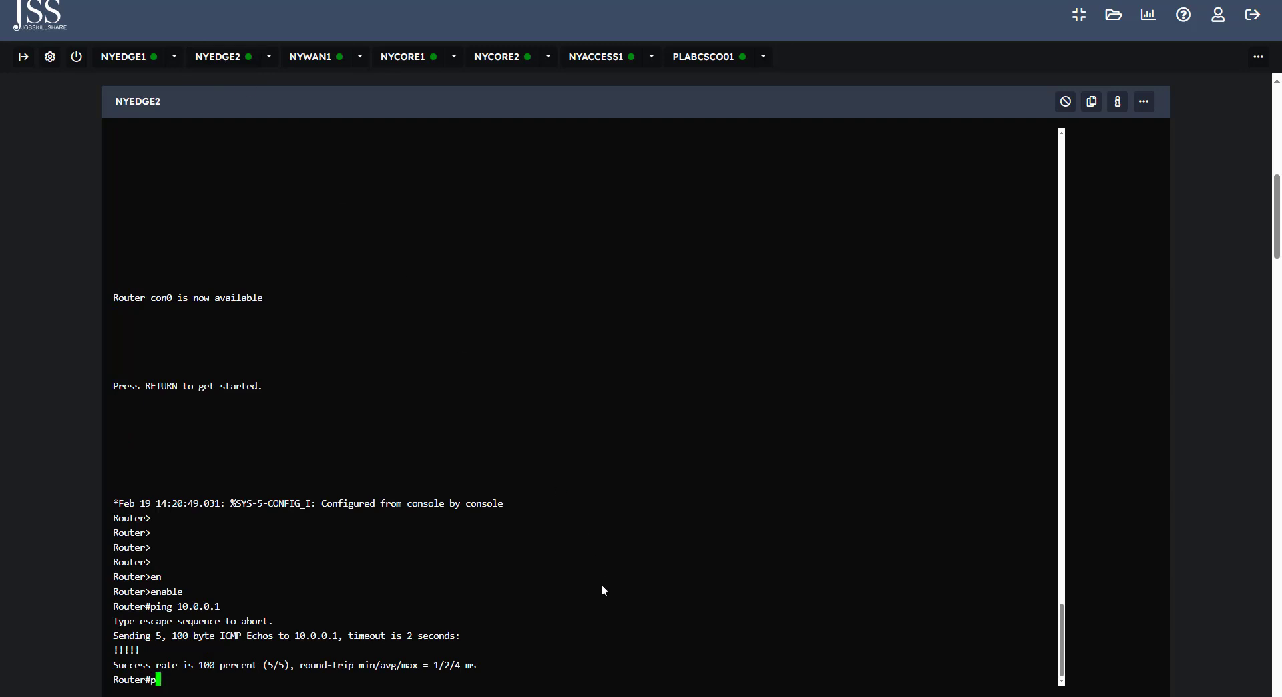
text(ing 30.0.0.1)
key(Return)
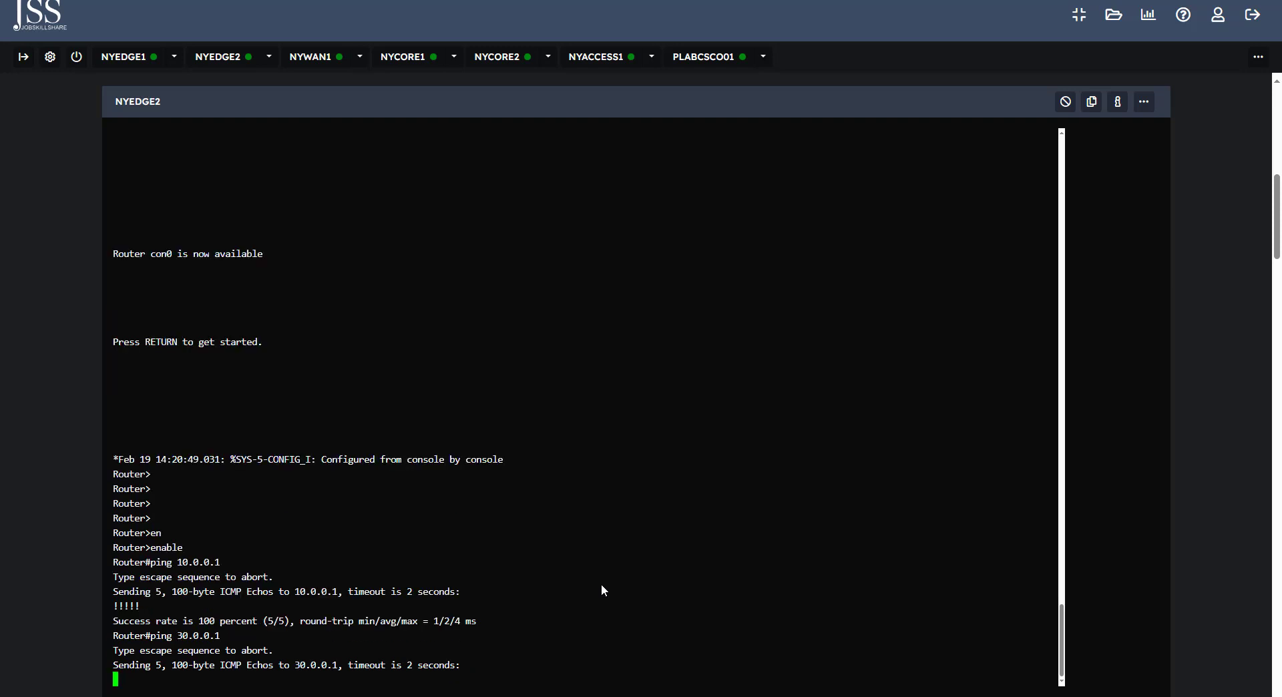
click(131, 58)
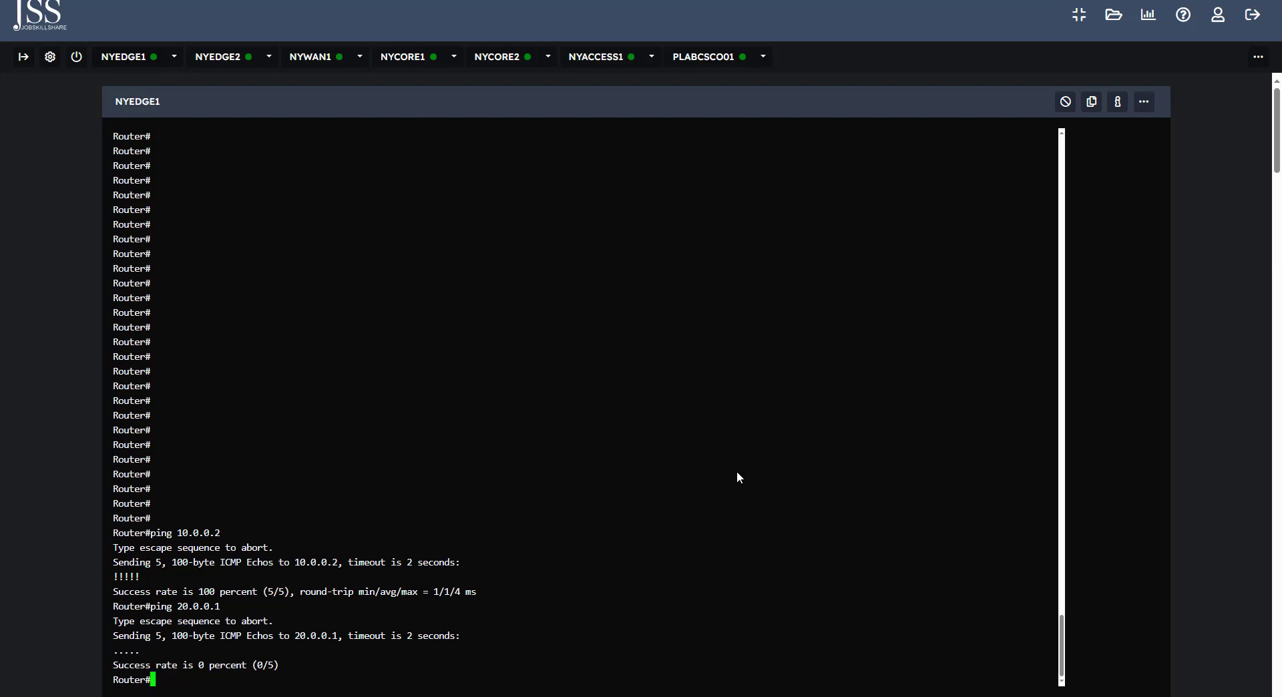
- Show NYEDGE1's routing table, which has no gateway of last resort
text(sho)
key(Tab)
text(ip rou)
key(Tab)
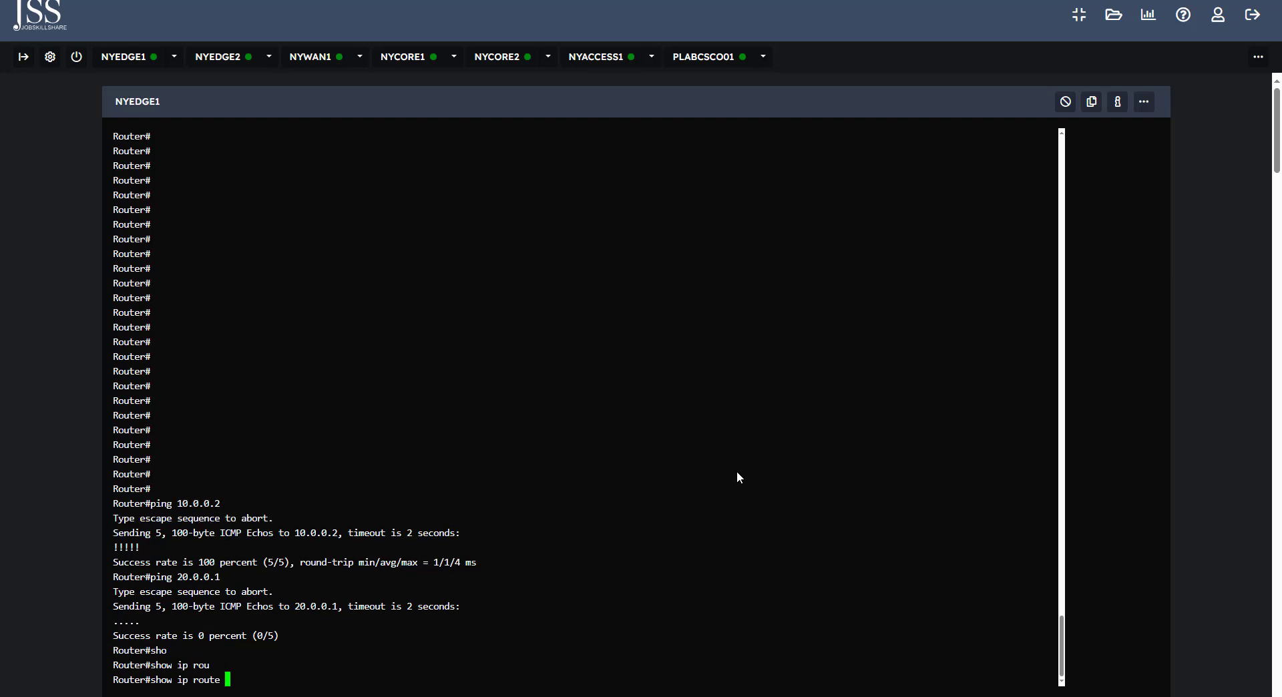
key(Return)
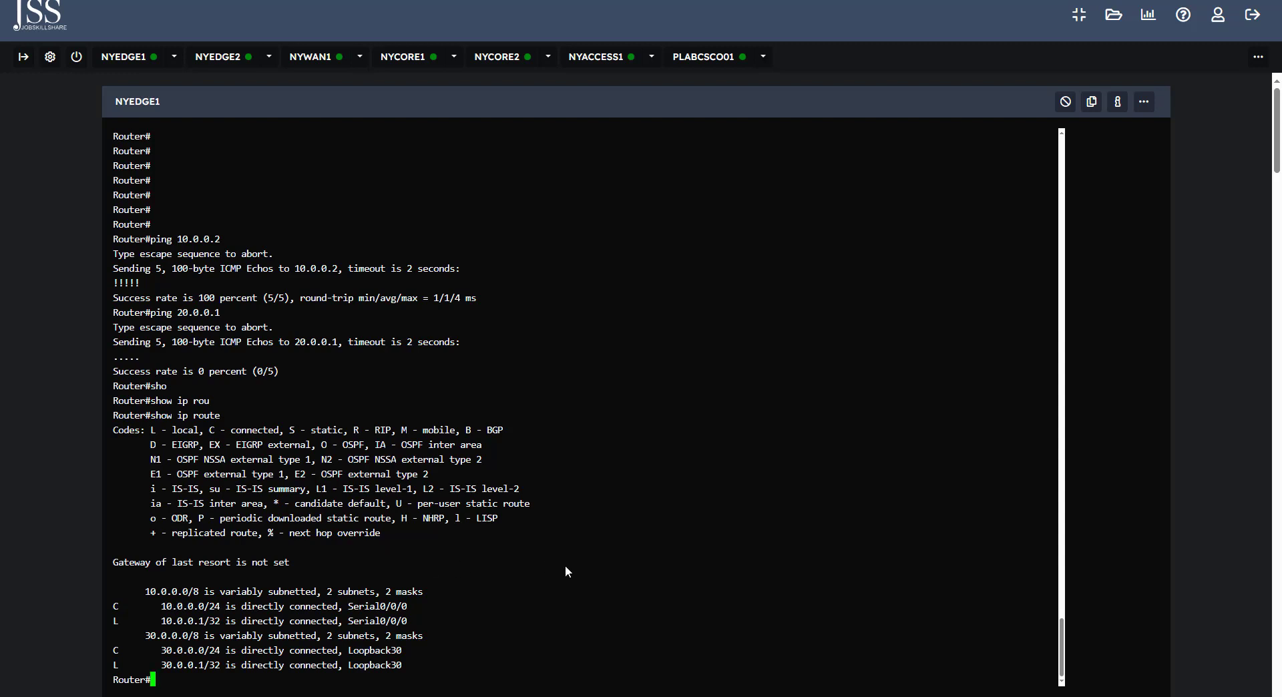
- In global config (conf t), add ip route 0.0.0.0 0.0.0.0 10.0.0.2 on NYEDGE1
text(conf t)
key(Return)
text(ip rot)
key(Tab)
key(BackSpace)
text(u)
key(Tab)
text(t)
key(Tab)
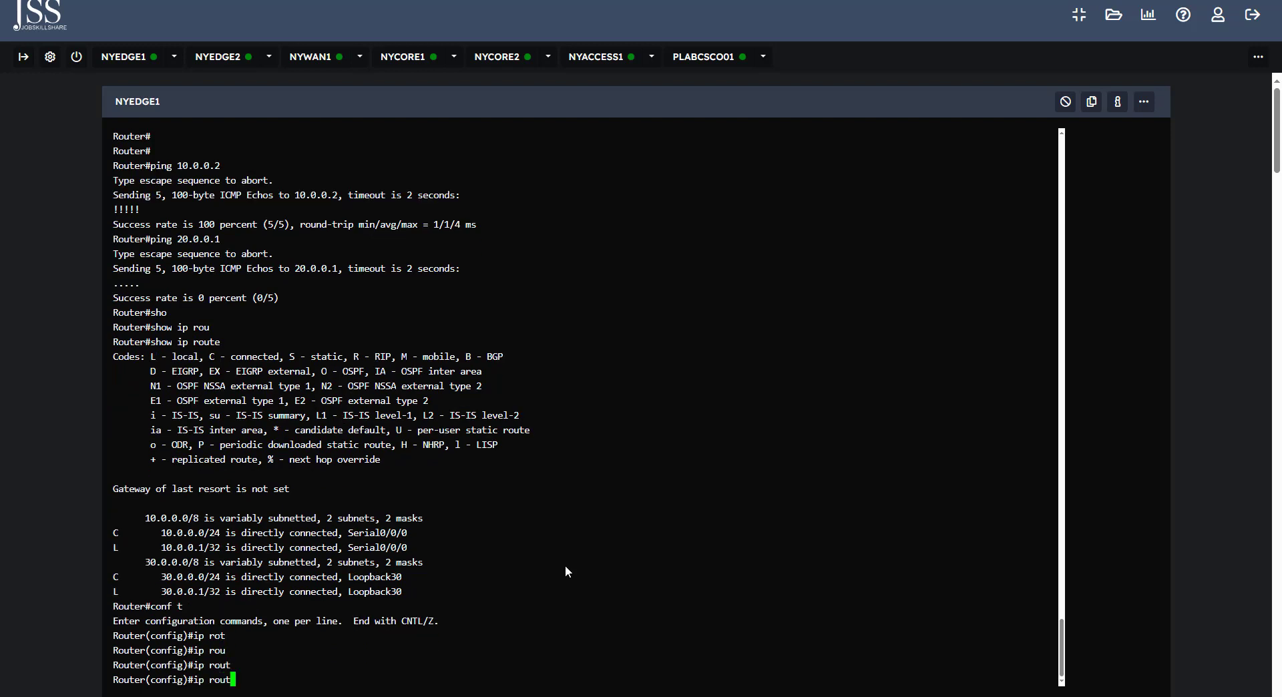
text(e)
key(Tab)
text(0.0.0.0 0.0.0.0)
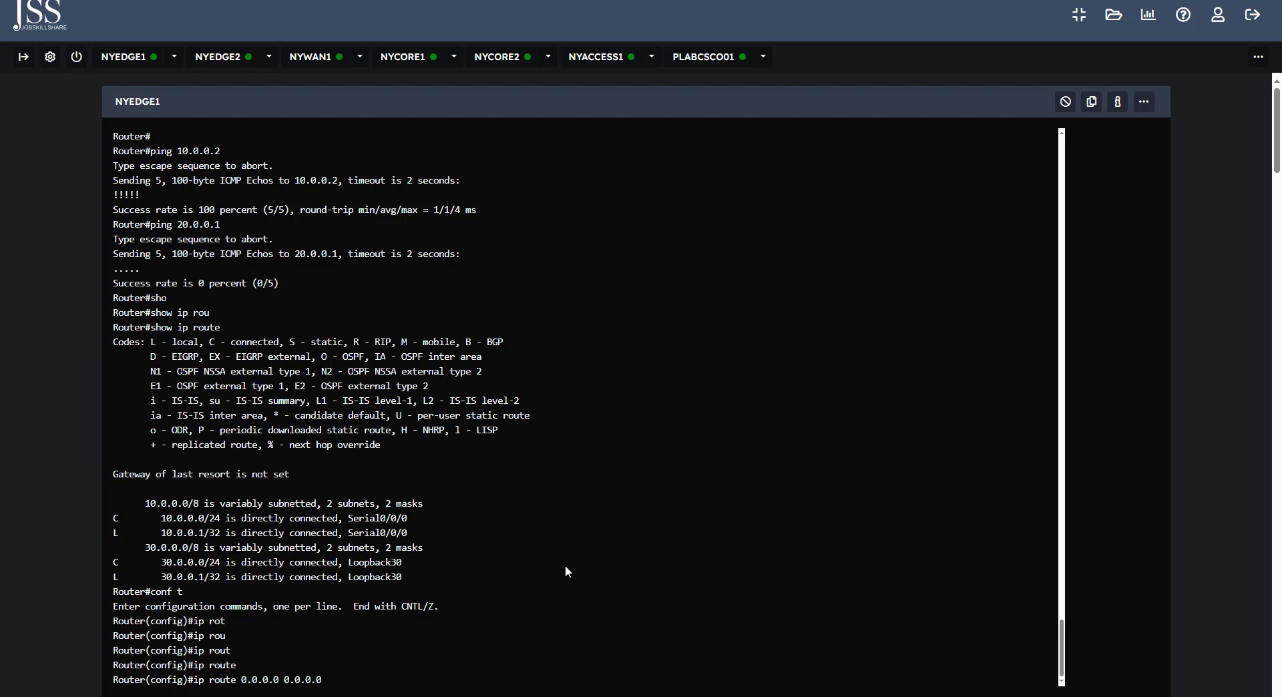
text(192.168.20.)
key(BackSpace)
key(BackSpace)
key(BackSpace)
key(BackSpace)
key(BackSpace)
key(BackSpace)
key(BackSpace)
key(BackSpace)
key(BackSpace)
key(BackSpace)
key(BackSpace)
text(10.0.0.2)
key(Return)
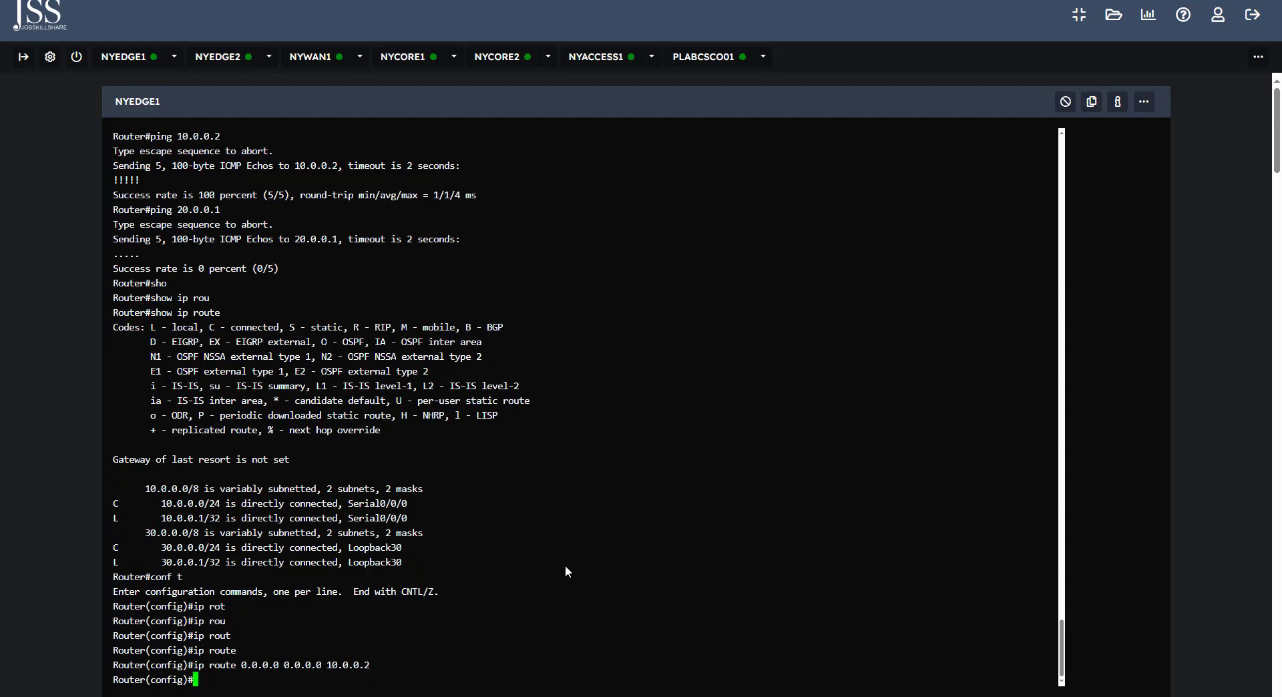
- On NYEDGE2, enter conf t and add ip route 0.0.0.0 0.0.0.0 10.0.0.1
click(217, 56)
text(conf t)
key(Return)
text(ip rou)
key(Tab)
text(t)
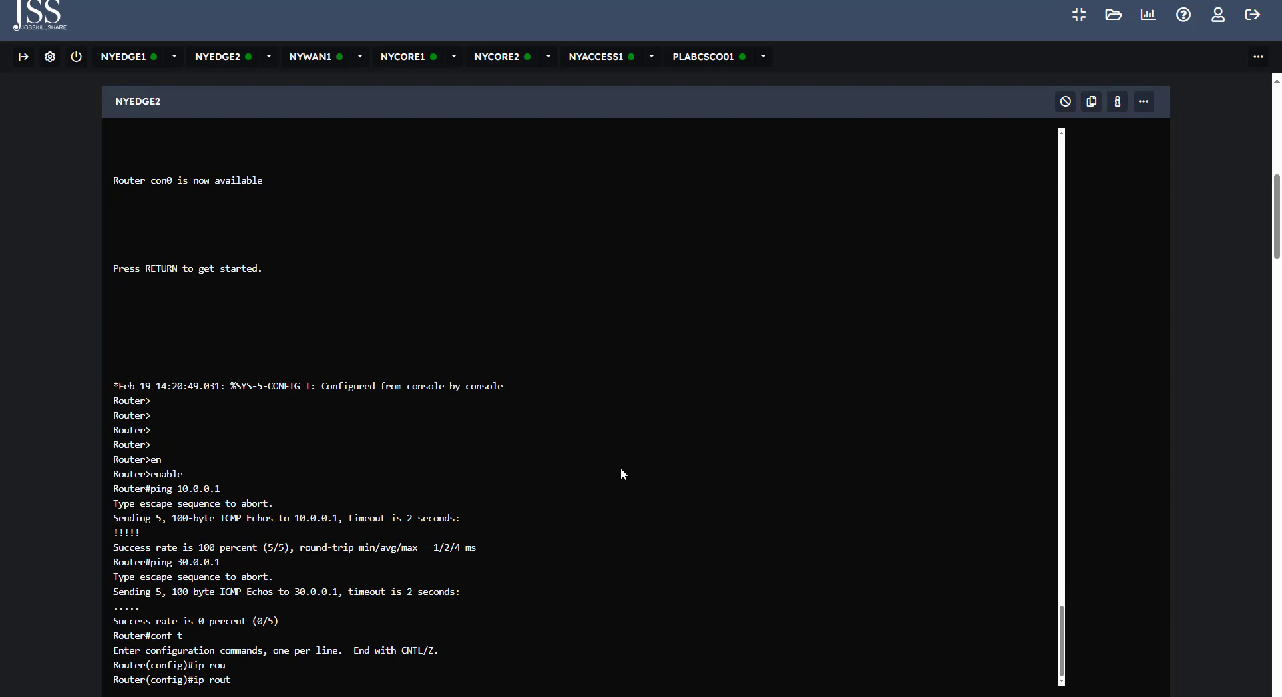
key(Tab)
text(?)
key(BackSpace)
key(Tab)
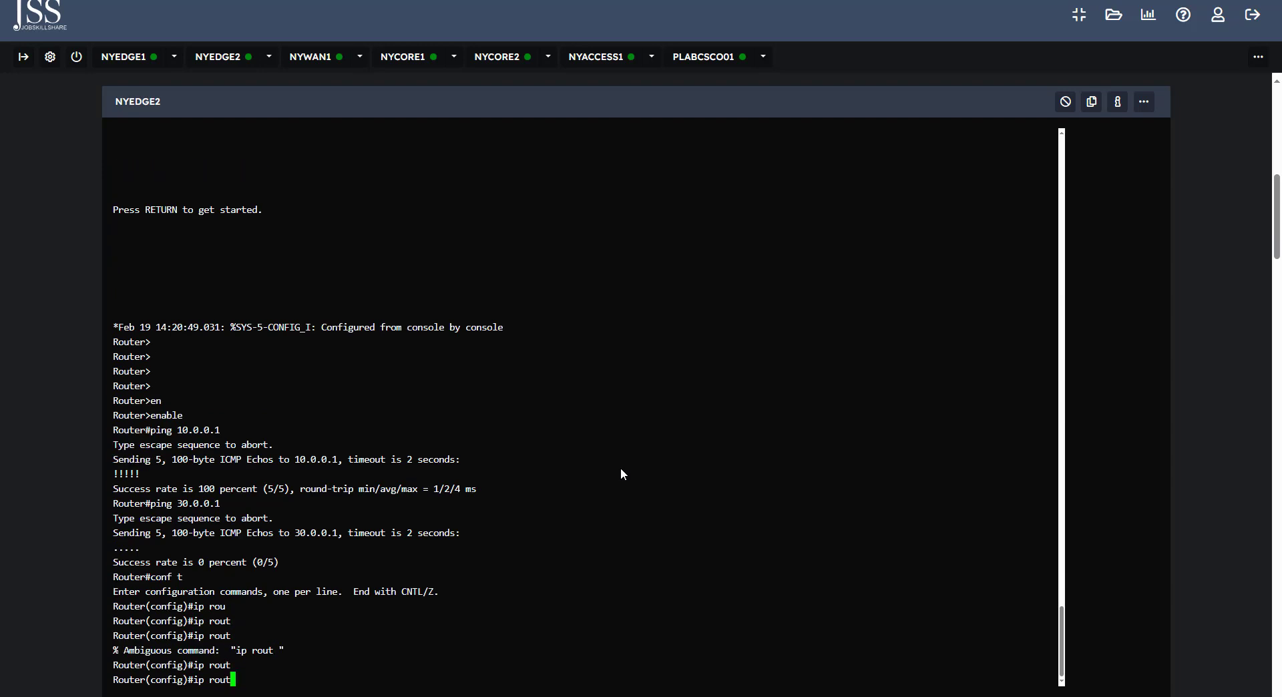
text(e)
key(Tab)
text(0.0.0.0 0.0)
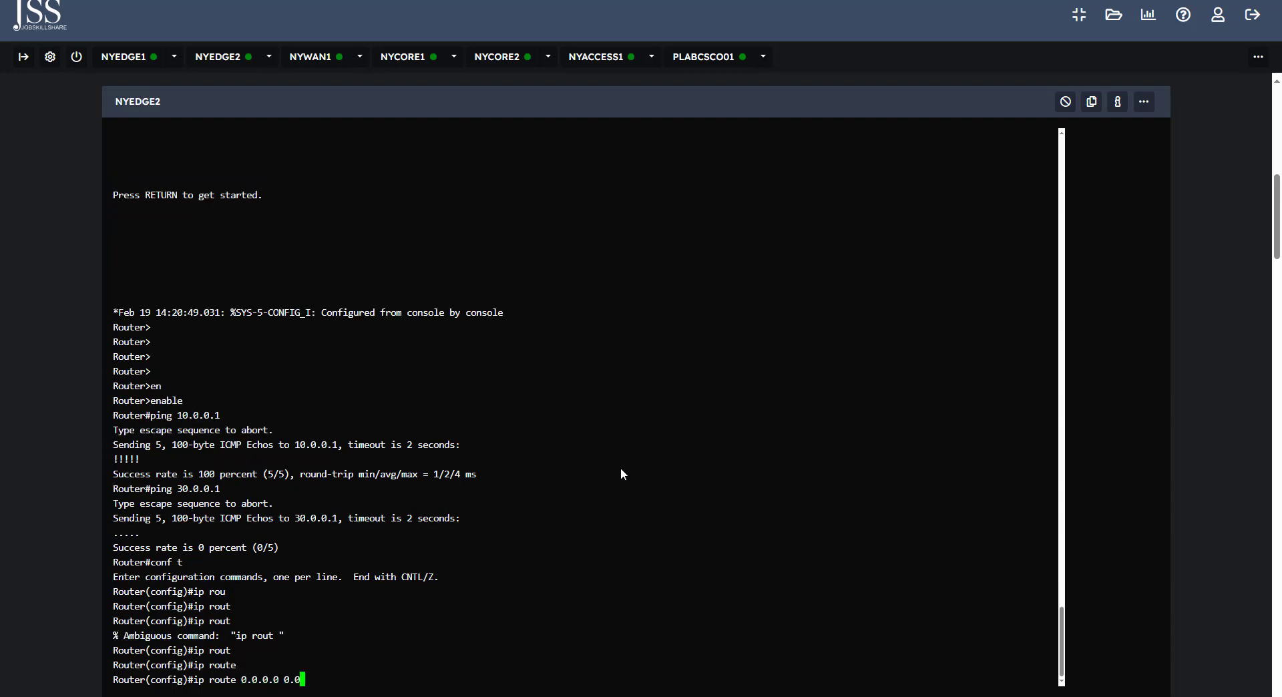
text(.0.0 10.0.0.1)
key(Return)
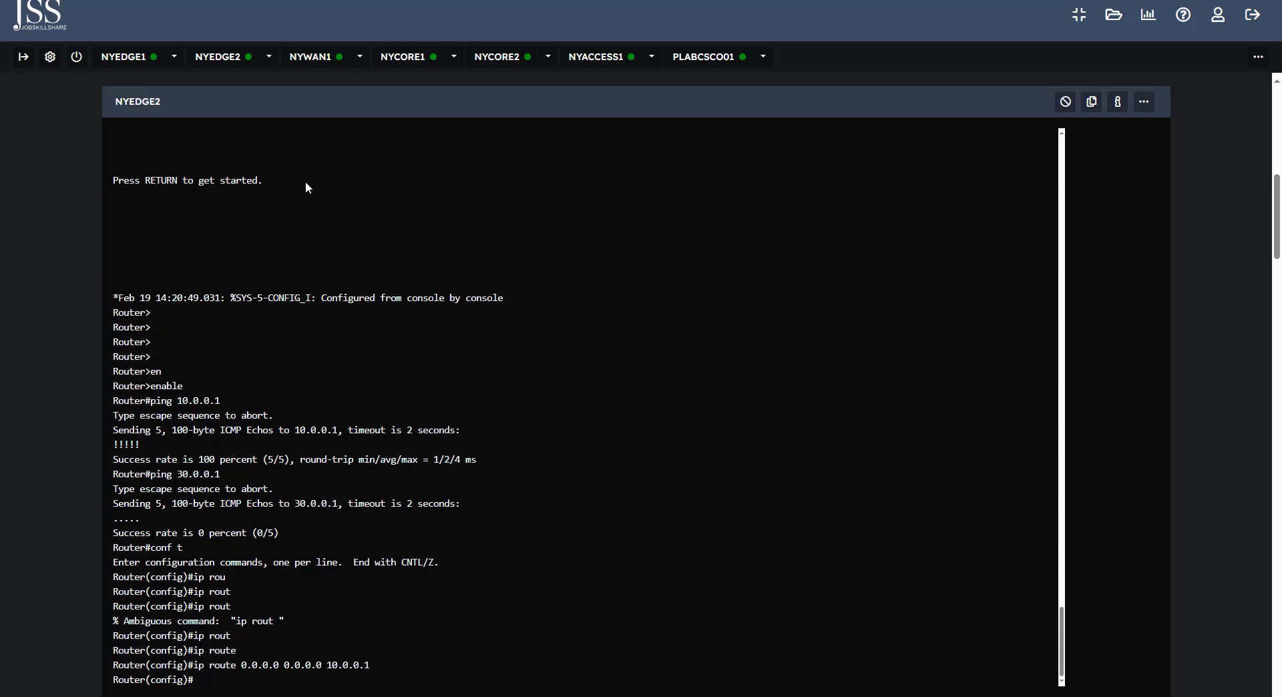
- On NYEDGE1, exit config mode, show ip route, and ping 20.0.0.1 successfully
click(126, 58)
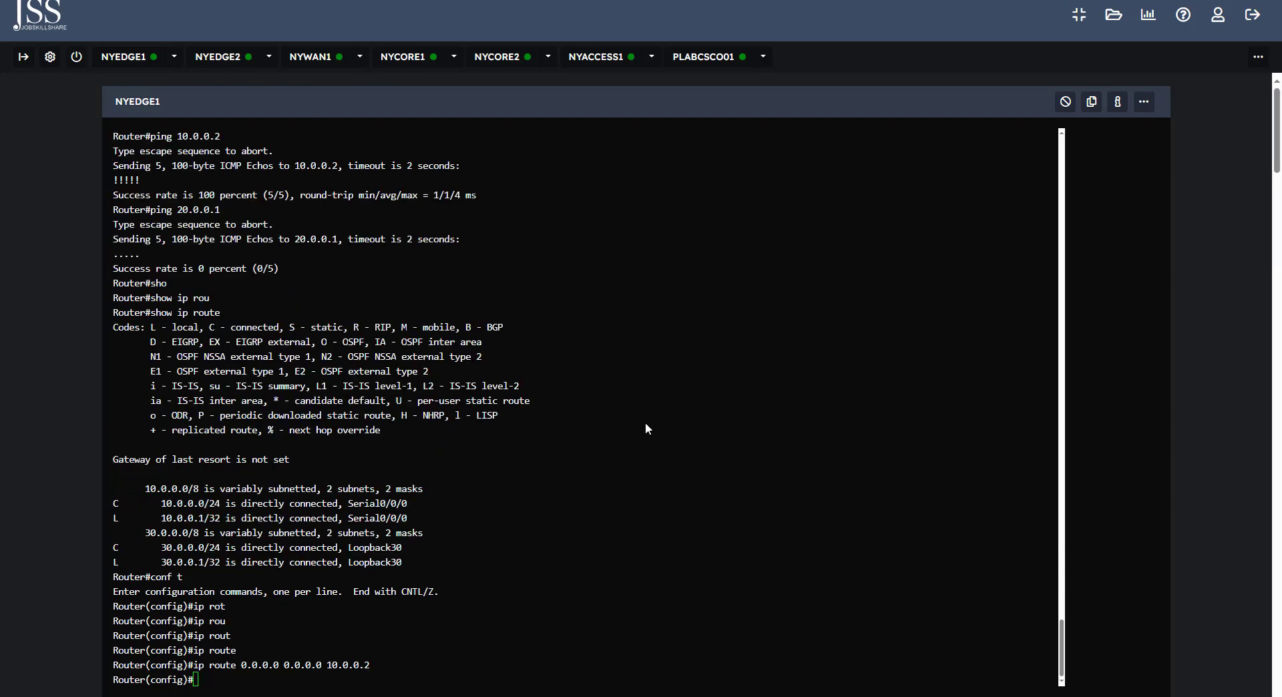
text(exit)
key(Return)
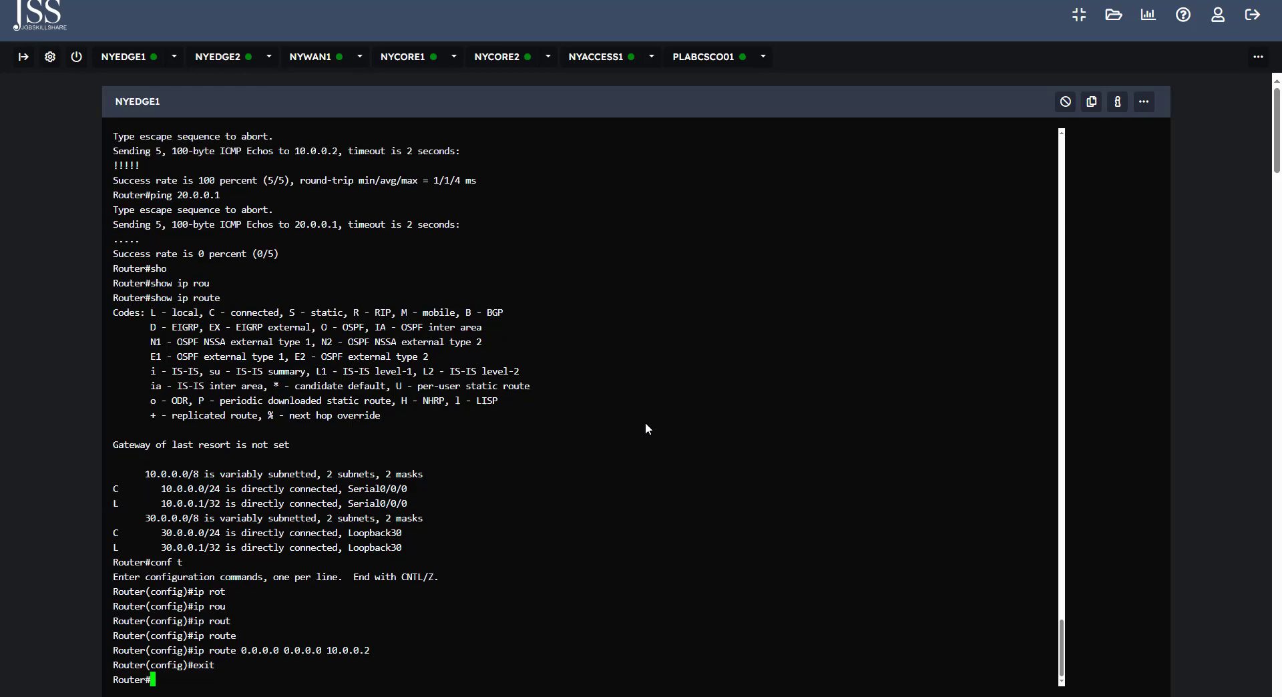
text(conf t)
key(BackSpace)
key(BackSpace)
key(BackSpace)
key(BackSpace)
key(BackSpace)
key(BackSpace)
text(show ip route)
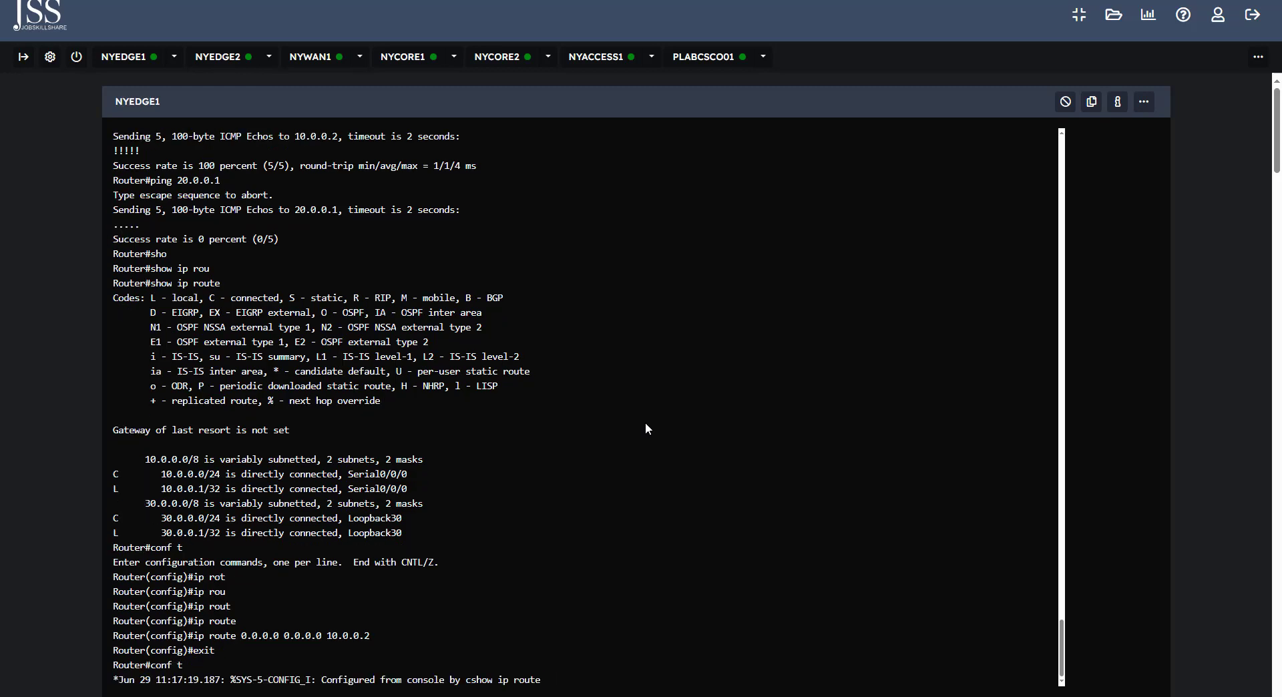
key(Return)
key(Return)
key(Return)
key(Return)
key(Return)
key(Up)
key(Down)
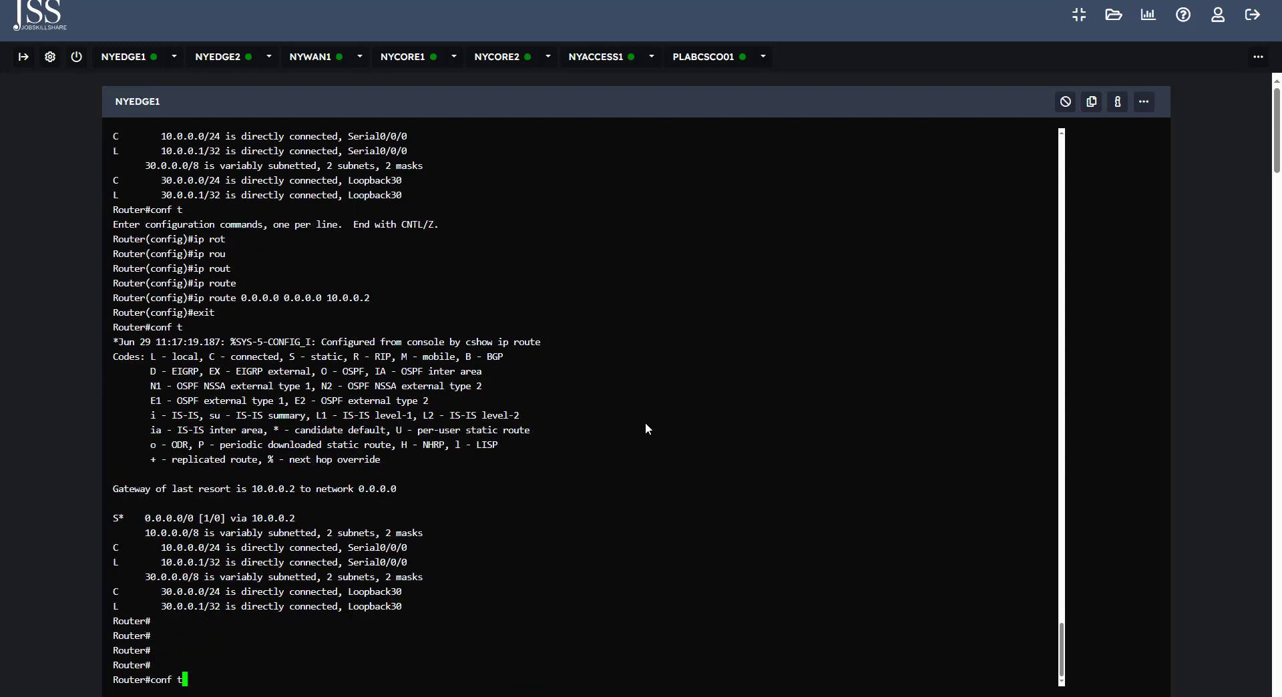
key(Up)
key(Up)
key(Return)
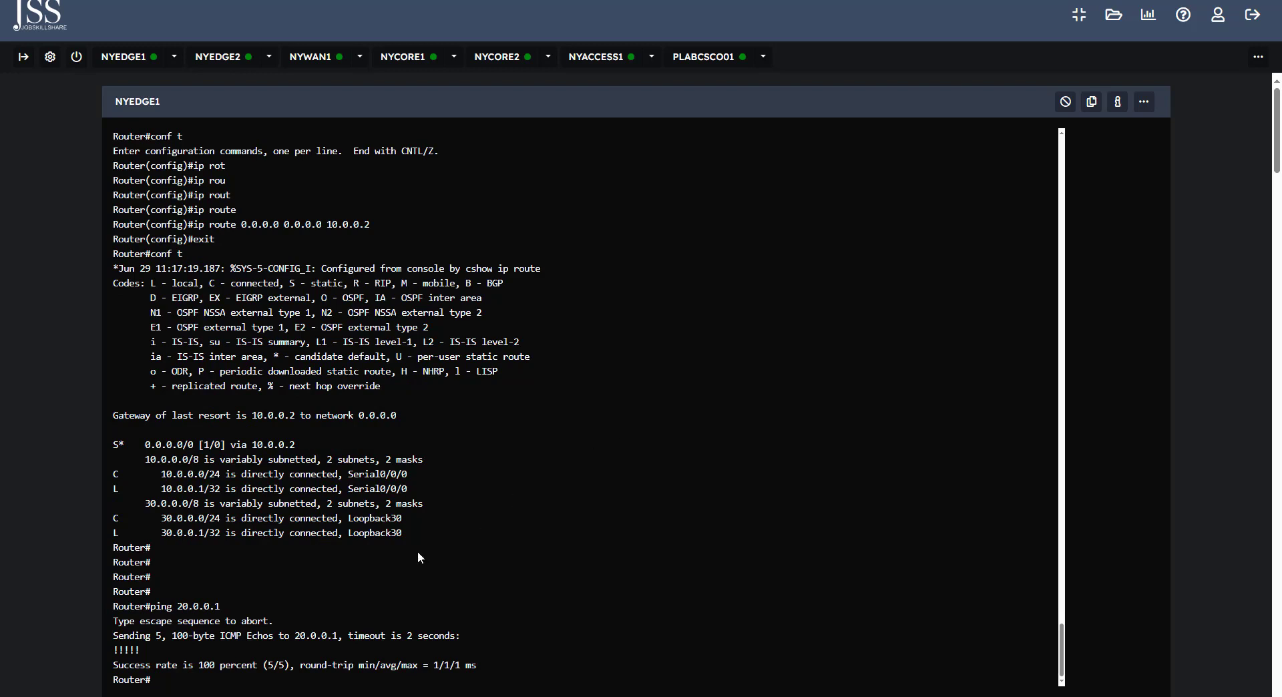
- On NYEDGE2, exit config mode, ping 30.0.0.1, and show gateway of last resort 10.0.0.1
click(220, 56)
text(exit)
key(Return)
text(p)
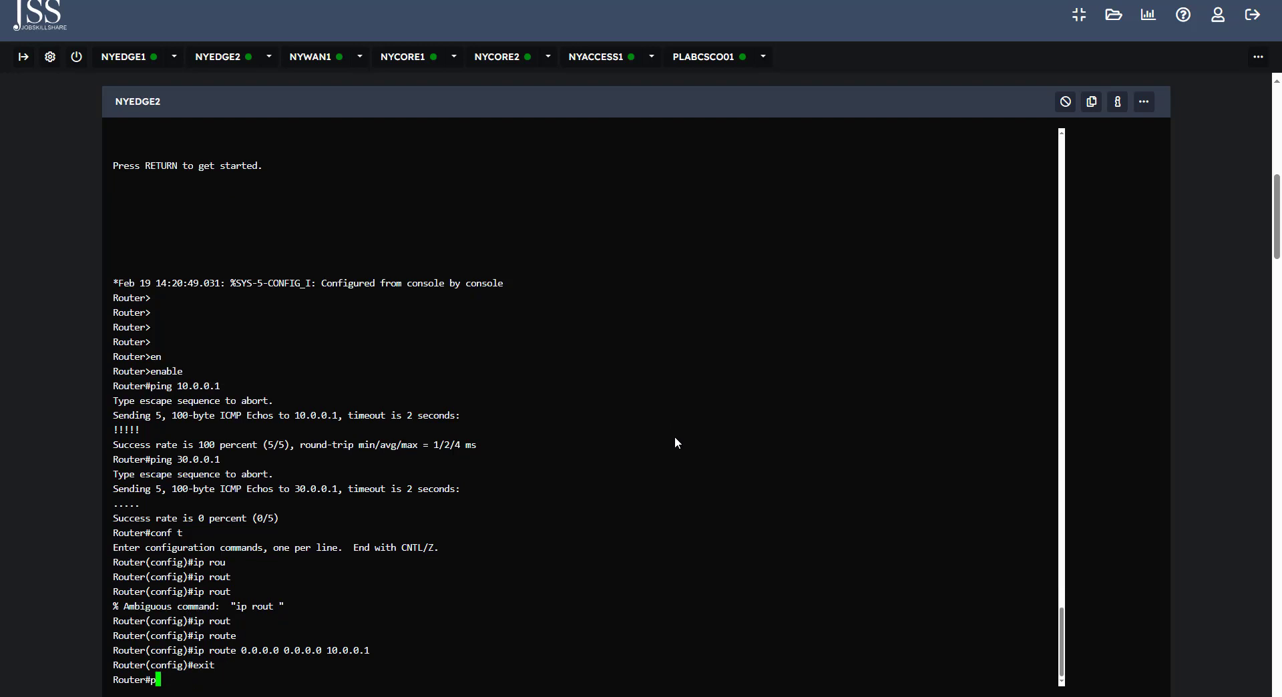
text(ing 30)
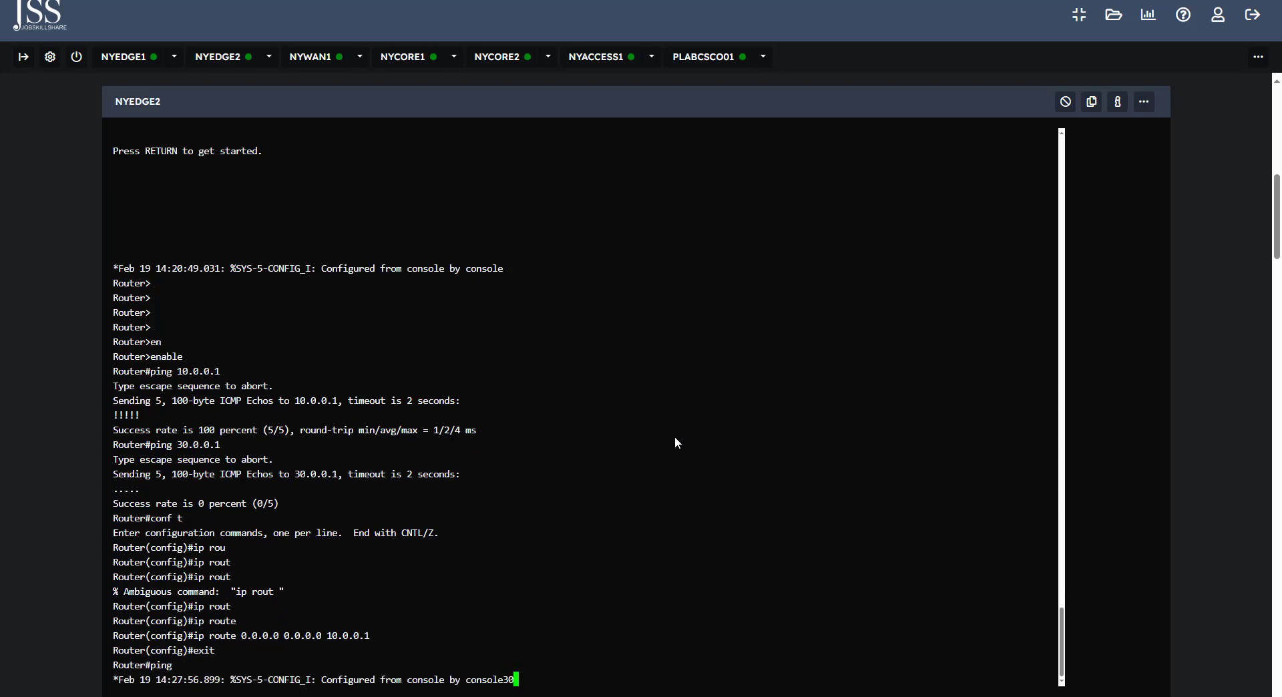
text(.0.0.1)
key(Return)
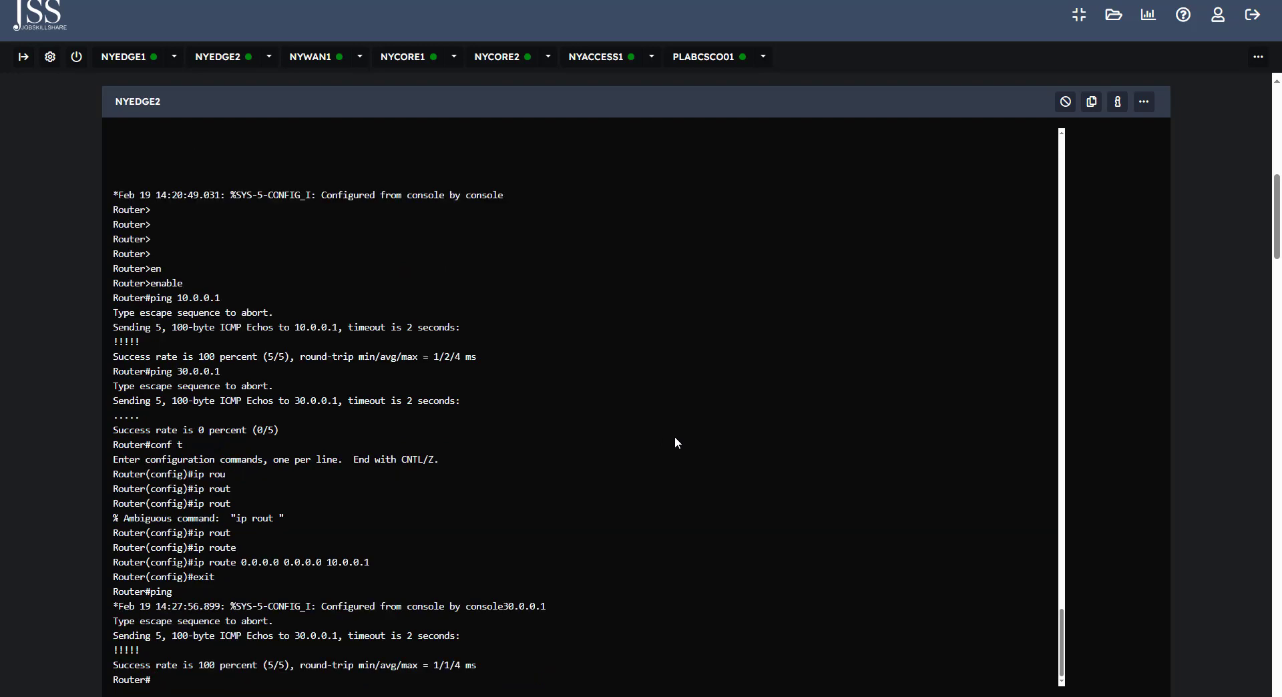
text(sho)
key(Tab)
text(ip ro)
key(Tab)
key(Return)
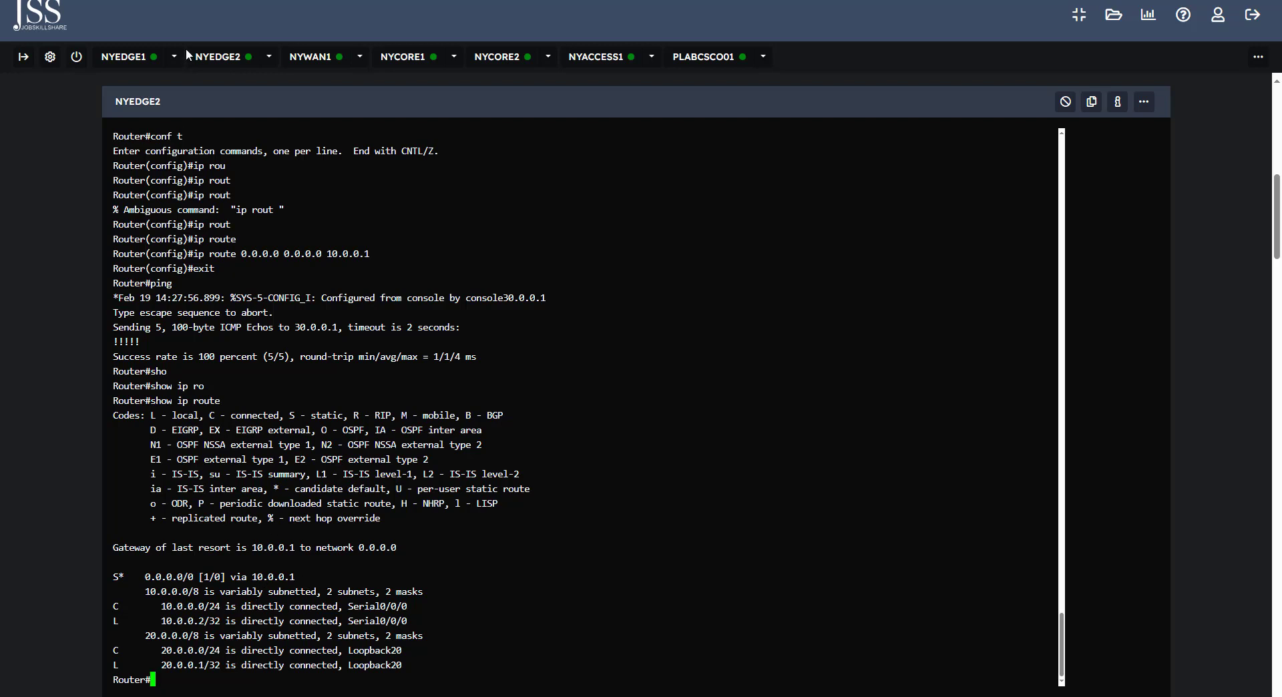
- Recheck NYEDGE1's routing table with show ip route
click(123, 57)
text(sho)
key(Tab)
text(ip )
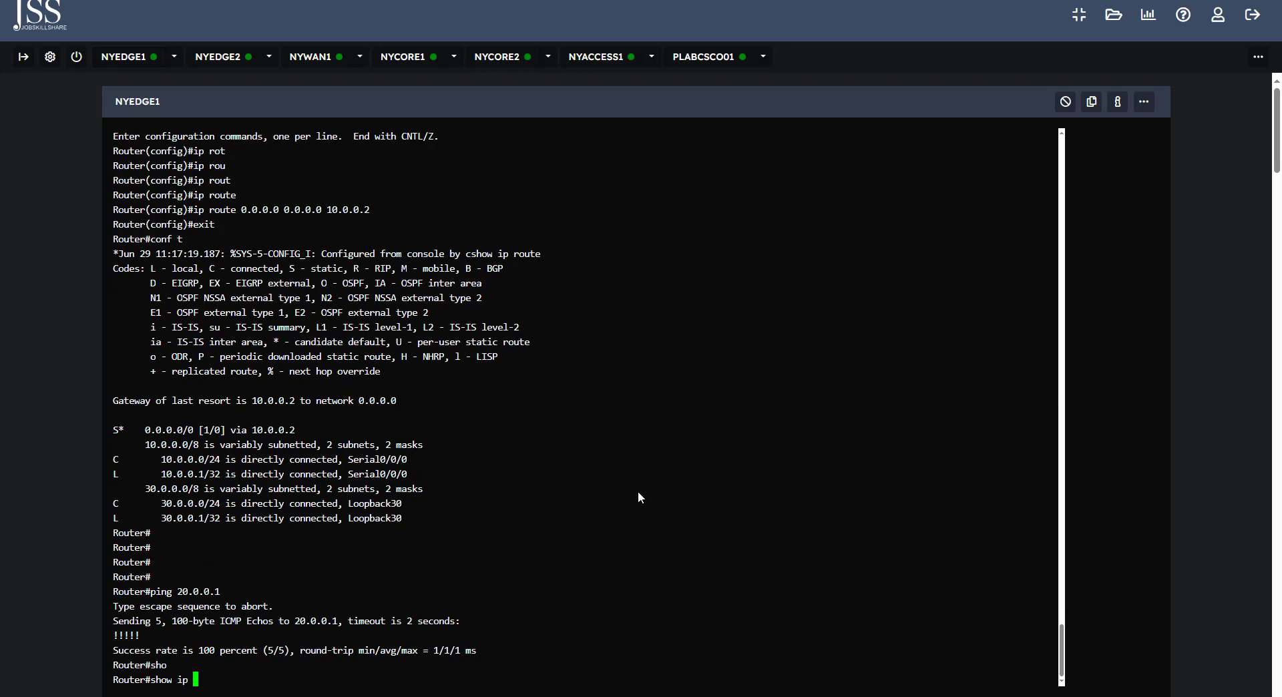
text(route)
key(Tab)
key(Return)
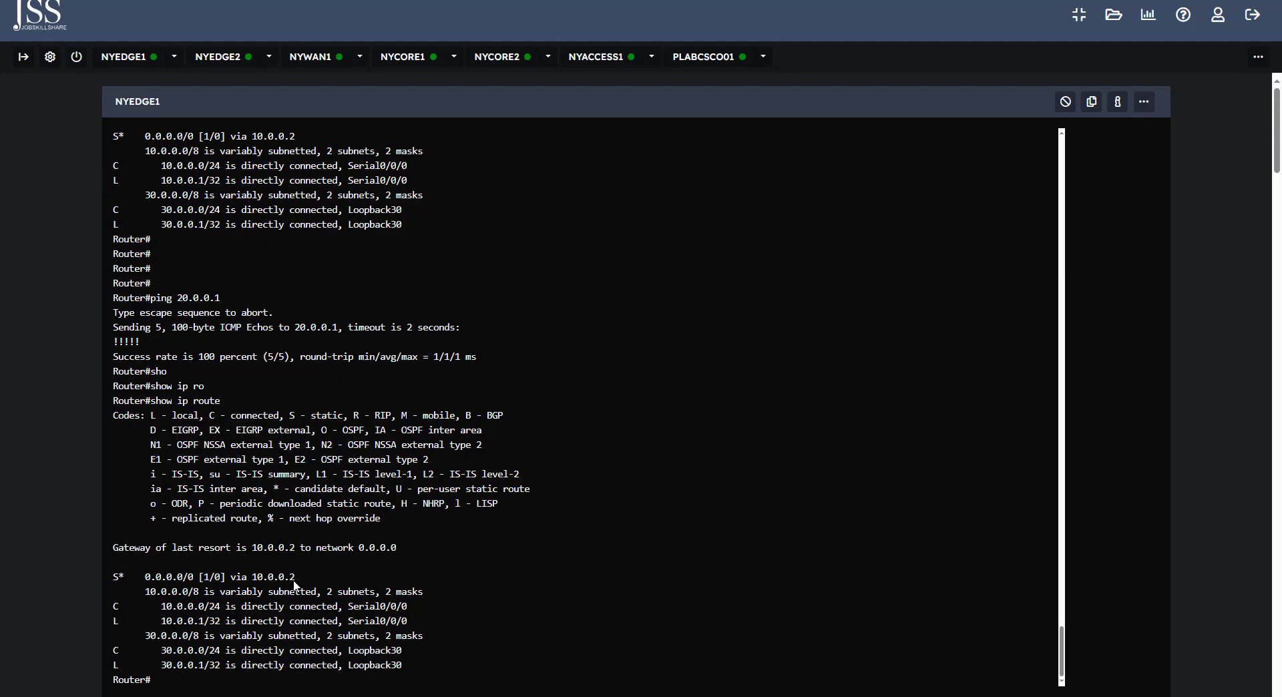
- Return to the PowerPoint slideshow and advance to the 'Configure Default Routing' slide
key(alt+Tab)
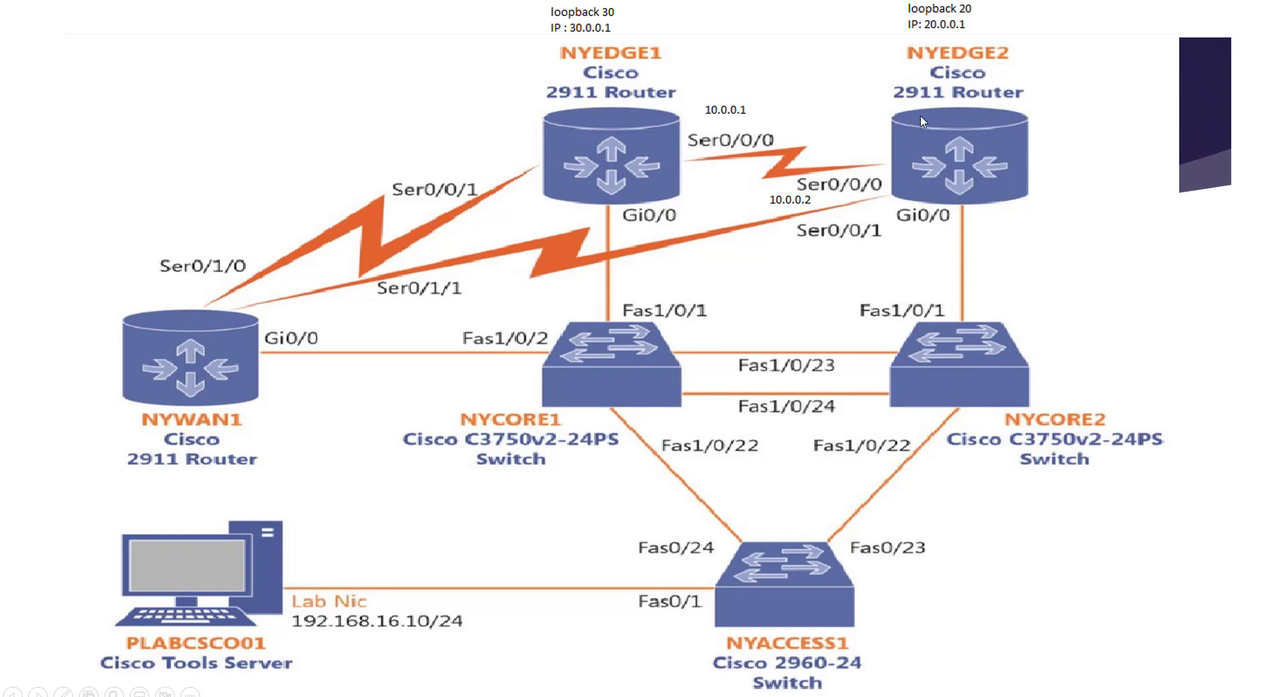
click(900, 134)
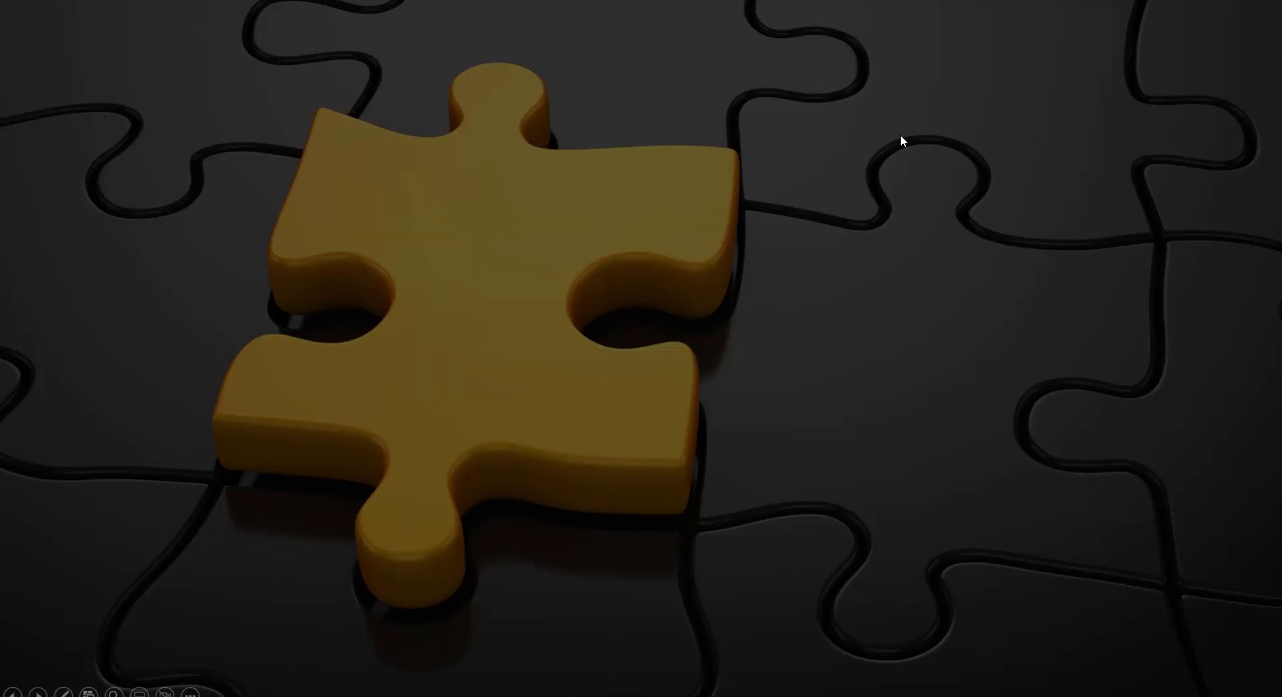
click(900, 136)
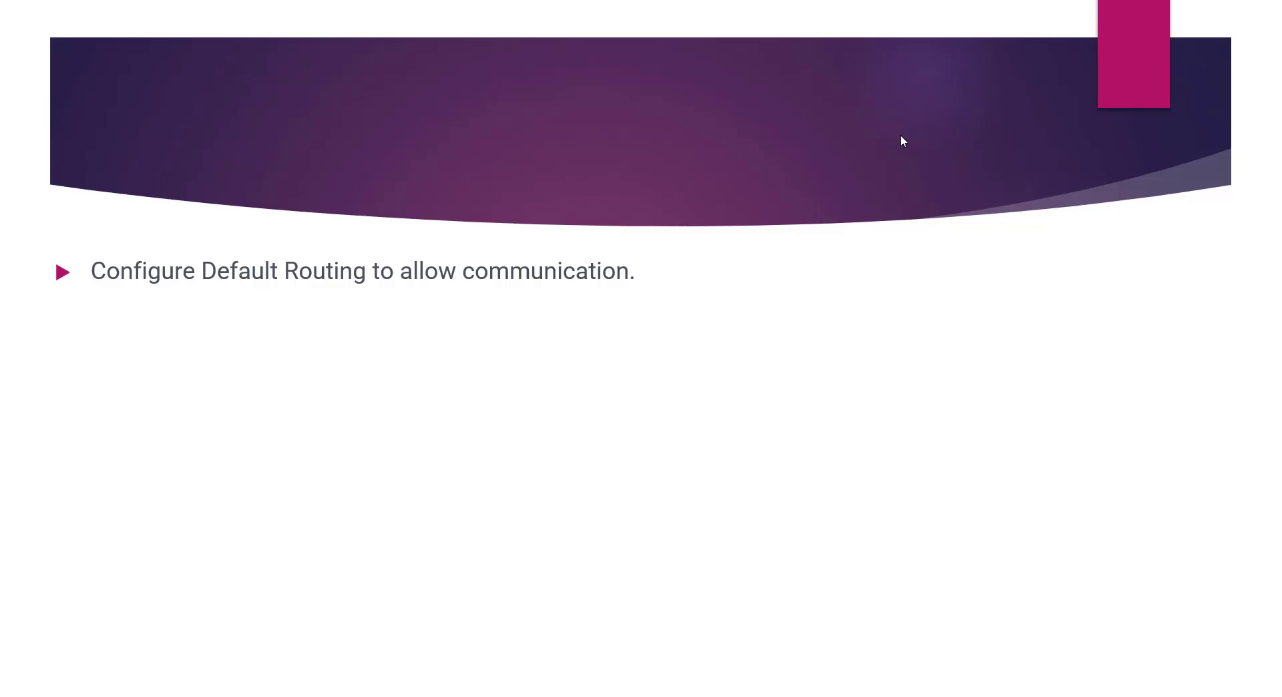